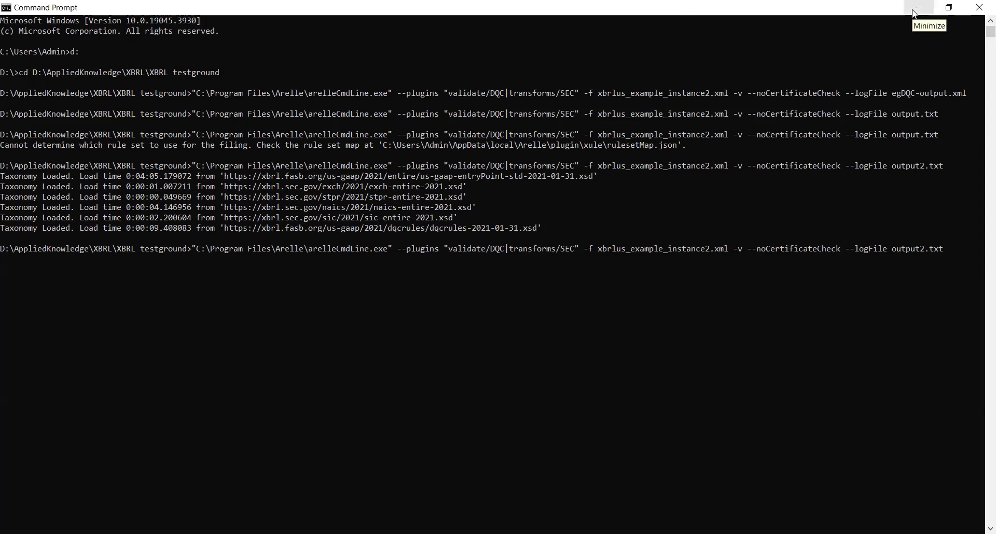
Run the DQC validation on xbrlus_example_instance2_witherror.xml, logging results to witherror.txt
{"action": "type", "text": "_"}
{"action": "type", "text": "witherr"}
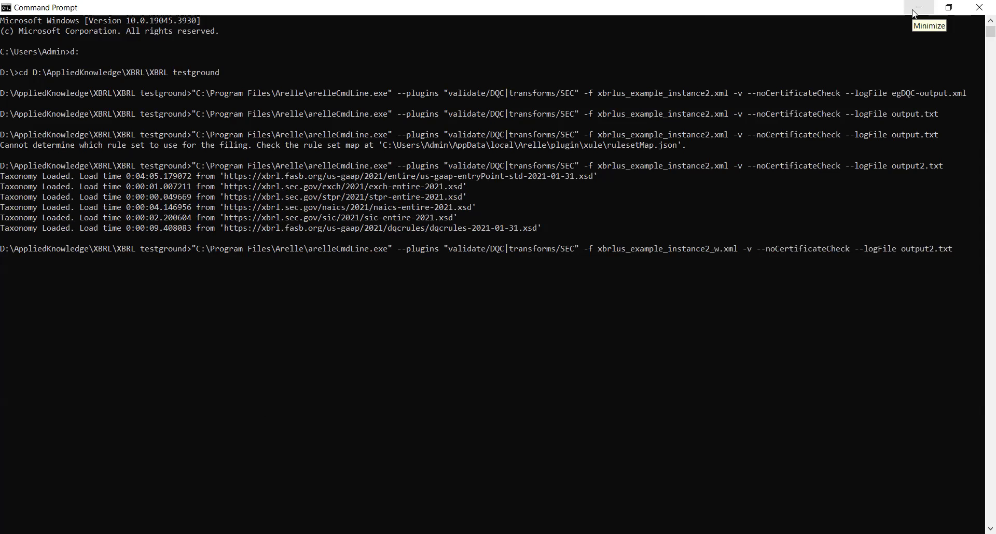
{"action": "type", "text": "or"}
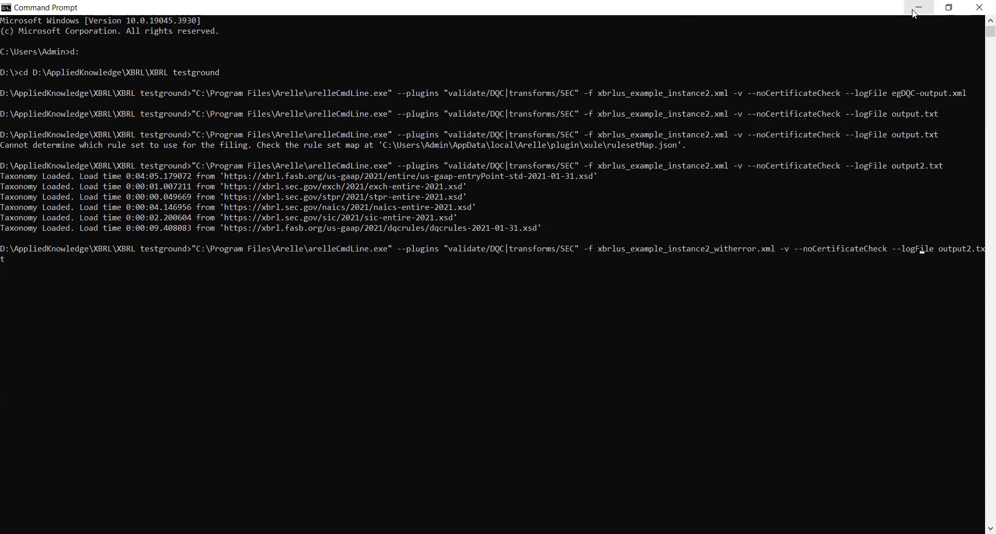
{"action": "key", "text": "Right"}
{"action": "key", "text": "BackSpace"}
{"action": "key", "text": "BackSpace"}
{"action": "key", "text": "BackSpace"}
{"action": "key", "text": "BackSpace"}
{"action": "key", "text": "BackSpace"}
{"action": "key", "text": "BackSpace"}
{"action": "key", "text": "BackSpace"}
{"action": "type", "text": "witherror"}
{"action": "key", "text": "Return"}
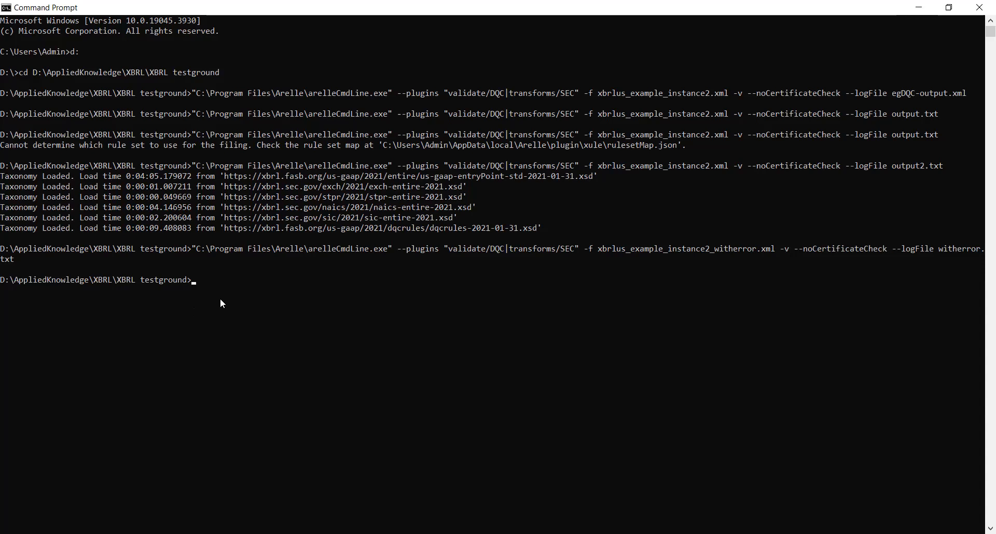
Rerun the recalled command on xbrlus_example_instance2.xml, with the log file changed to withouterror.txt
{"action": "key", "text": "Up"}
{"action": "key", "text": "Left"}
{"action": "key", "text": "Left"}
{"action": "key", "text": "Left"}
{"action": "key", "text": "Left"}
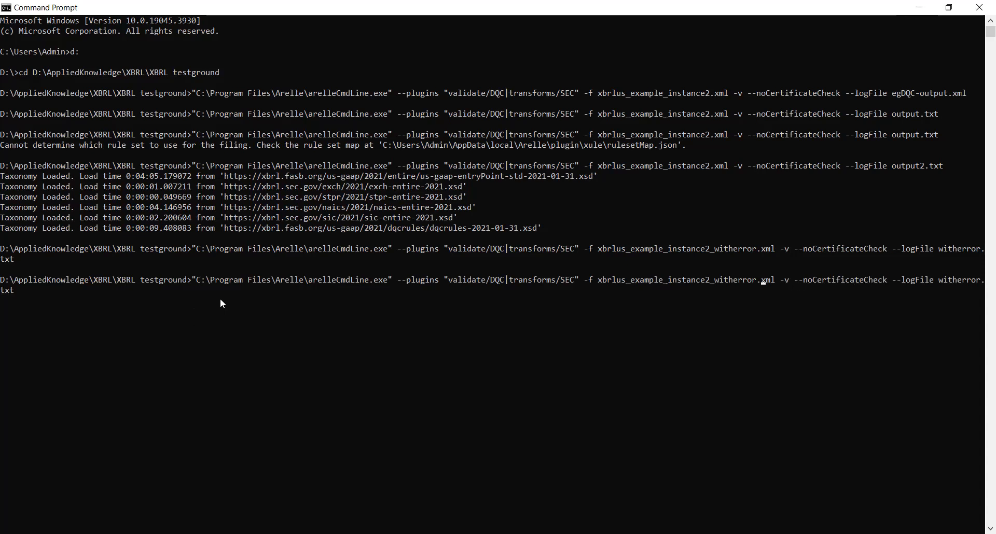
{"action": "key", "text": "BackSpace"}
{"action": "key", "text": "BackSpace"}
{"action": "key", "text": "BackSpace"}
{"action": "key", "text": "BackSpace"}
{"action": "key", "text": "BackSpace"}
{"action": "key", "text": "BackSpace"}
{"action": "key", "text": "BackSpace"}
{"action": "key", "text": "BackSpace"}
{"action": "key", "text": "BackSpace"}
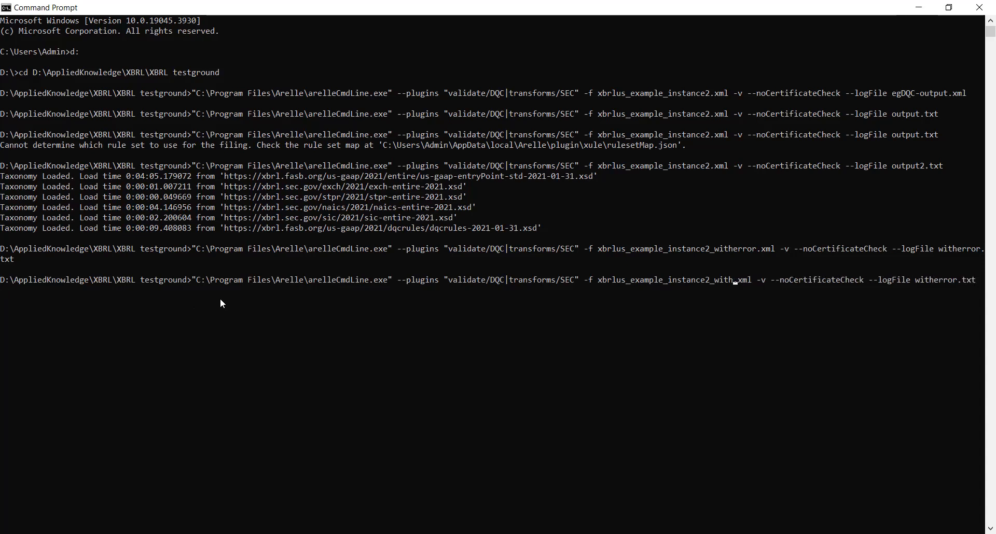
{"action": "key", "text": "BackSpace"}
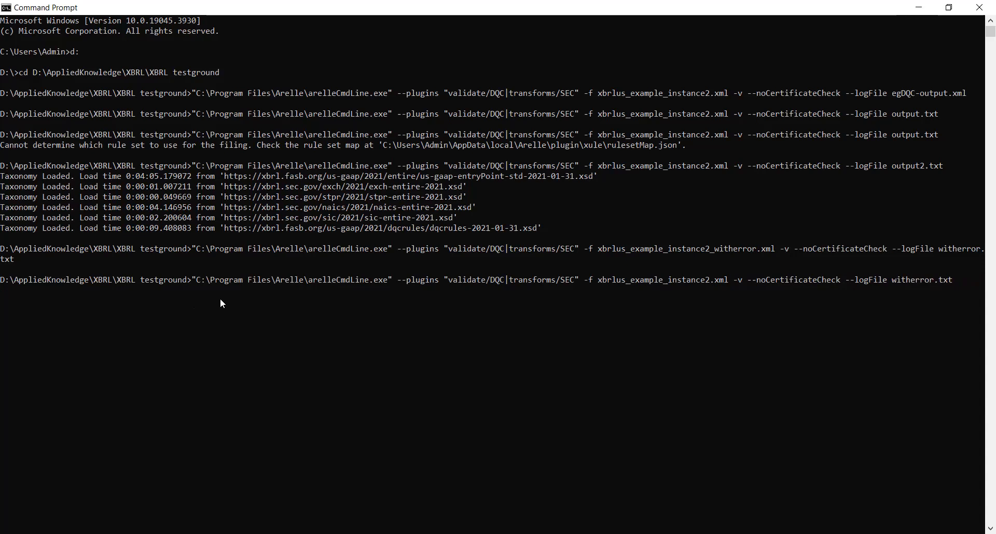
{"action": "type", "text": "out"}
{"action": "key", "text": "Return"}
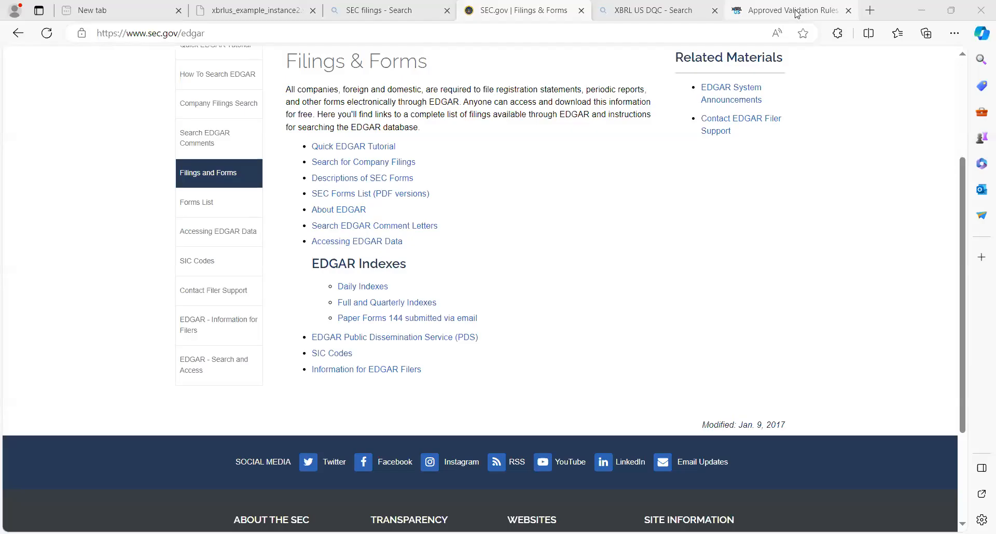
Switch to the XBRL US Approved Validation Rules page and scroll down the DQC rules list
{"action": "left_click", "coordinate": [789, 10]}
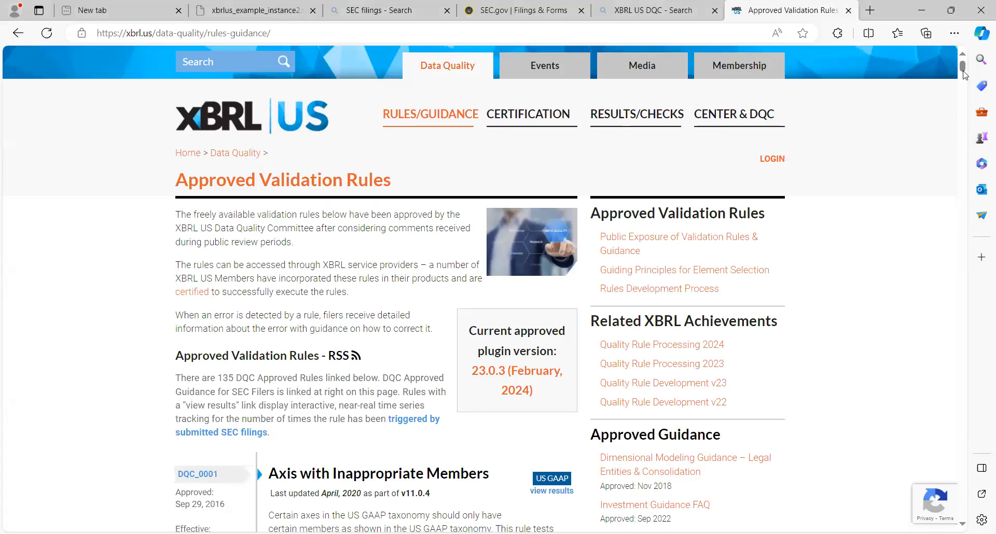
{"action": "left_click_drag", "start_coordinate": [964, 74], "coordinate": [965, 77]}
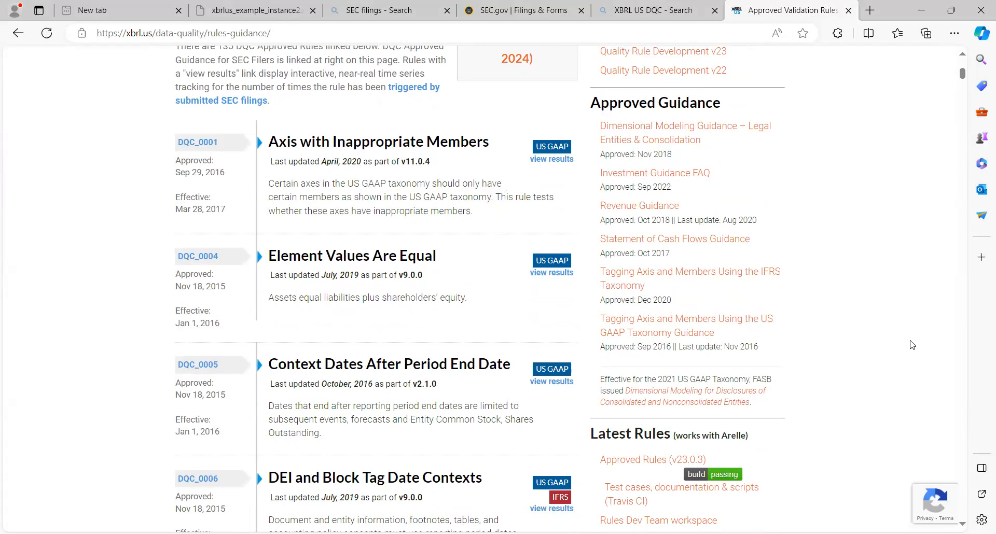
{"action": "scroll", "coordinate": [912, 345], "scroll_direction": "down", "scroll_amount": 1}
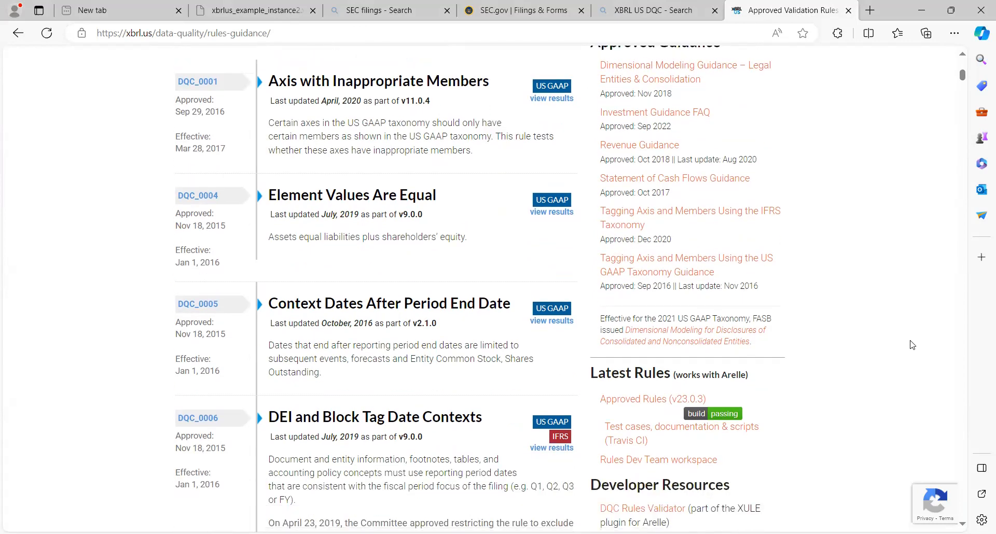
{"action": "scroll", "coordinate": [912, 345], "scroll_direction": "down", "scroll_amount": 6}
{"action": "scroll", "coordinate": [912, 345], "scroll_direction": "down", "scroll_amount": 2}
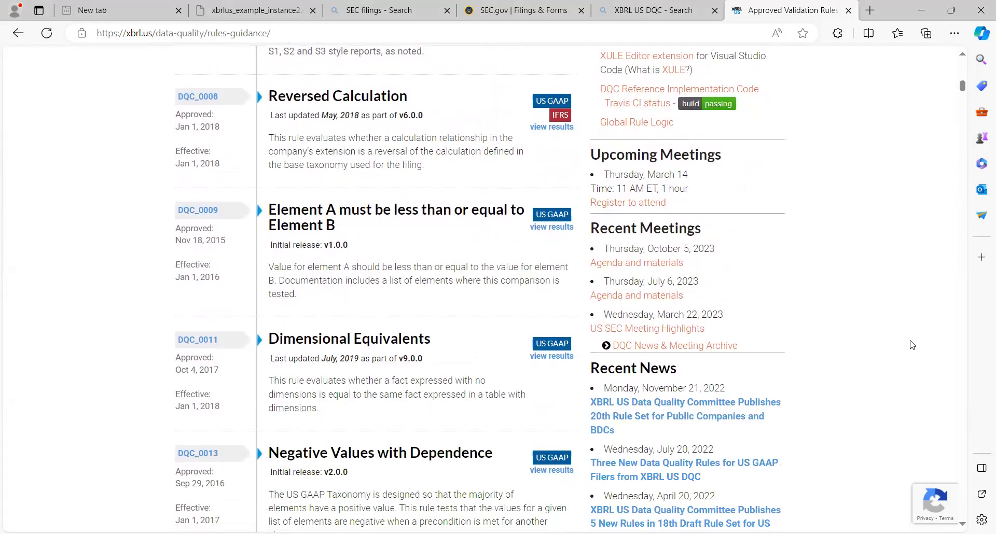
{"action": "scroll", "coordinate": [913, 346], "scroll_direction": "down", "scroll_amount": 1}
Scroll back up, then down through the DQC rules as far as DQC_0051
{"action": "scroll", "coordinate": [912, 346], "scroll_direction": "up", "scroll_amount": 3}
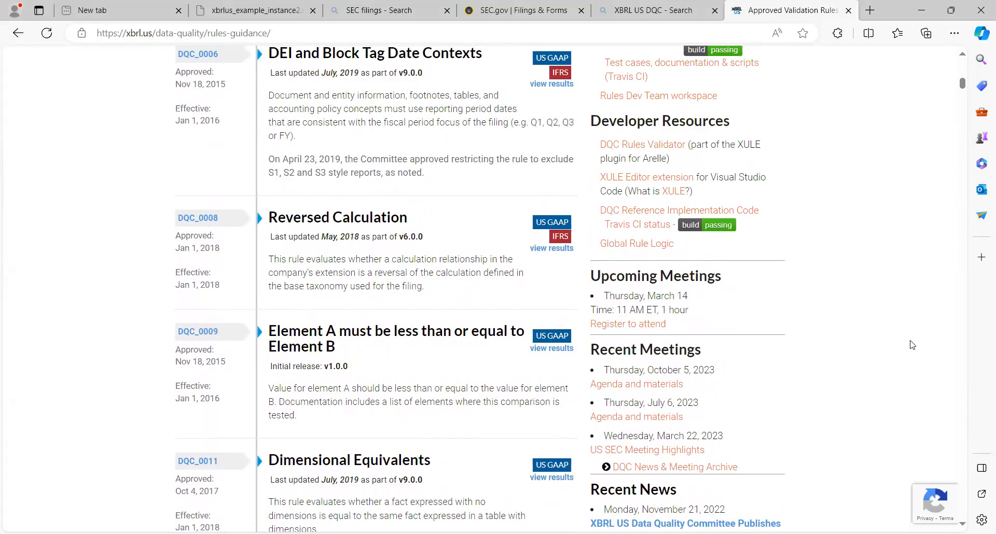
{"action": "scroll", "coordinate": [912, 345], "scroll_direction": "up", "scroll_amount": 6}
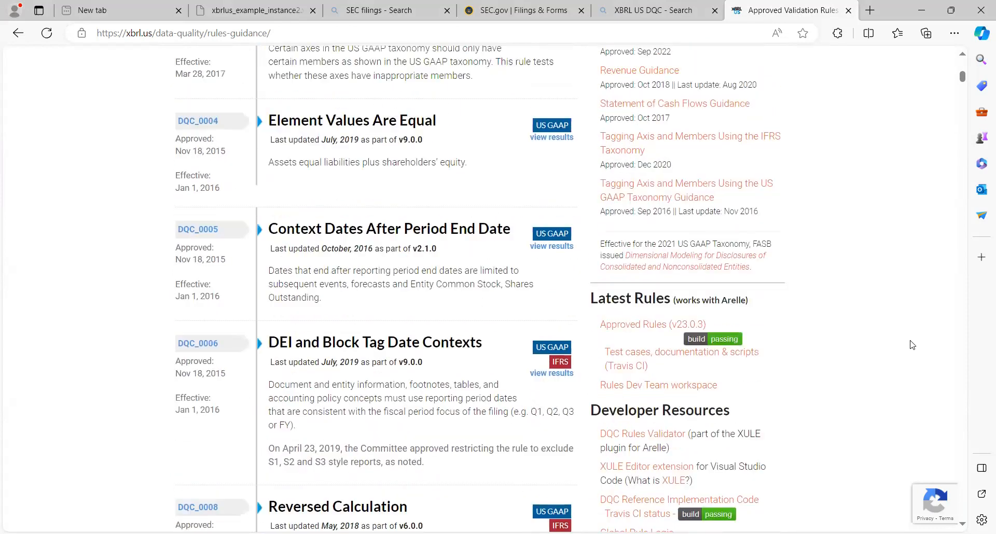
{"action": "scroll", "coordinate": [912, 345], "scroll_direction": "up", "scroll_amount": 1}
{"action": "scroll", "coordinate": [913, 345], "scroll_direction": "down", "scroll_amount": 7}
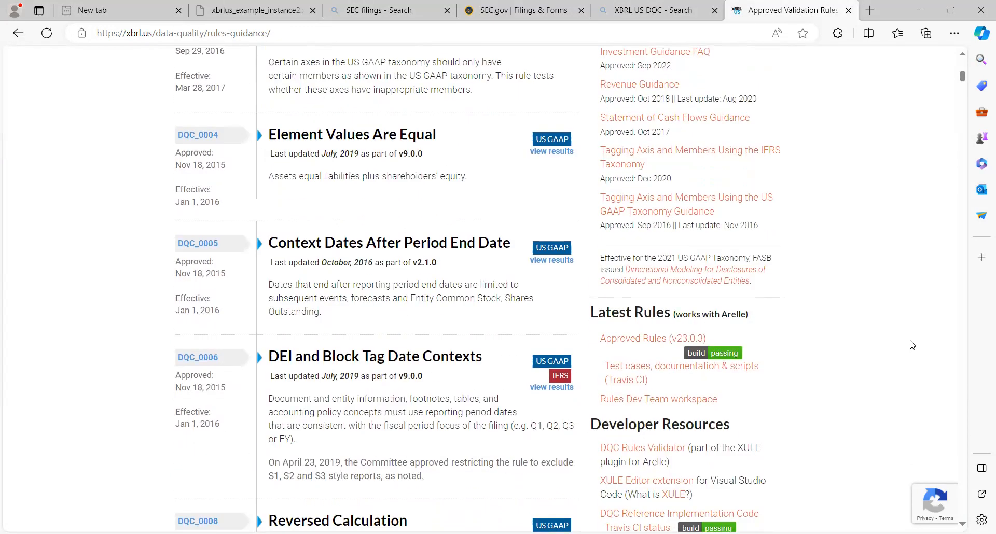
{"action": "scroll", "coordinate": [912, 345], "scroll_direction": "down", "scroll_amount": 6}
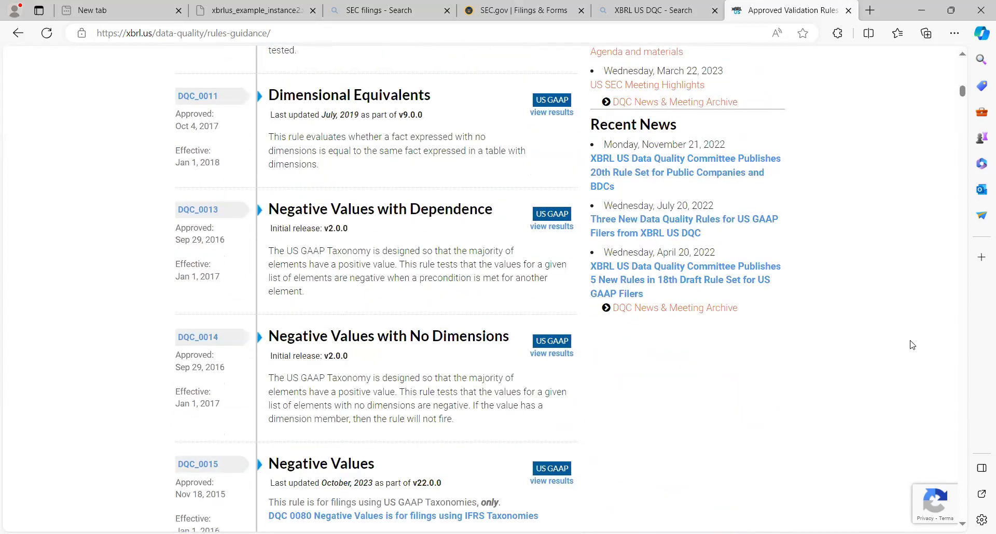
{"action": "scroll", "coordinate": [912, 345], "scroll_direction": "down", "scroll_amount": 2}
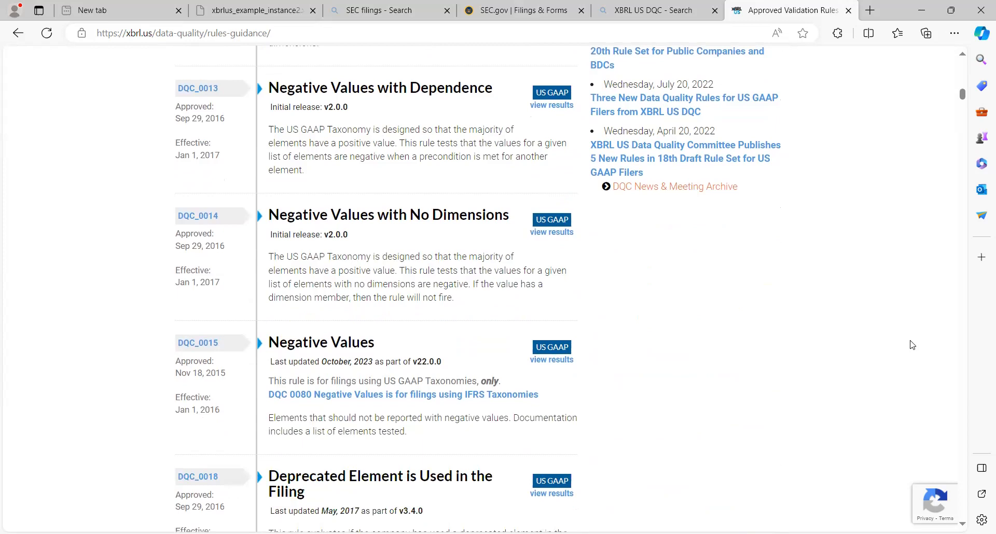
{"action": "scroll", "coordinate": [912, 345], "scroll_direction": "down", "scroll_amount": 8}
{"action": "scroll", "coordinate": [912, 345], "scroll_direction": "down", "scroll_amount": 6}
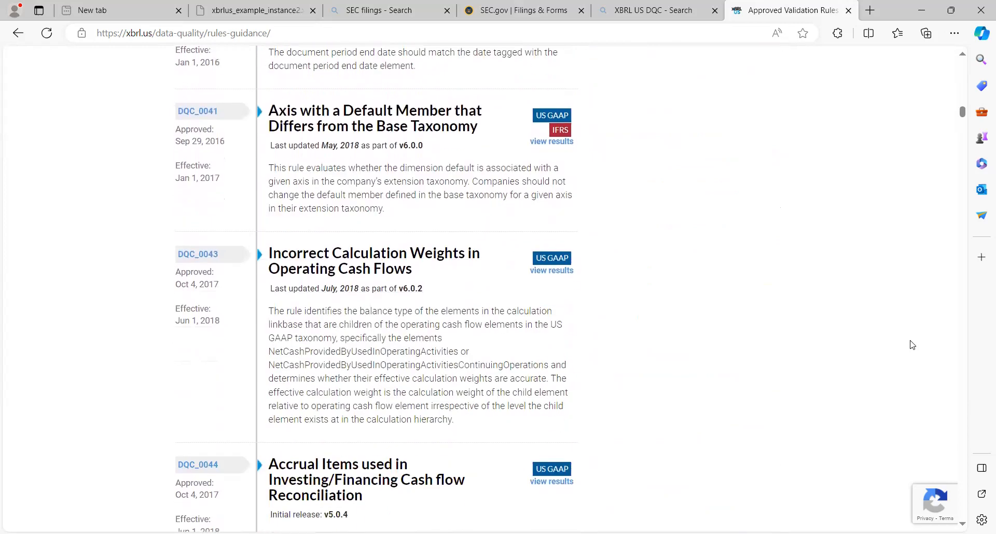
{"action": "scroll", "coordinate": [912, 345], "scroll_direction": "down", "scroll_amount": 9}
{"action": "scroll", "coordinate": [912, 345], "scroll_direction": "down", "scroll_amount": 3}
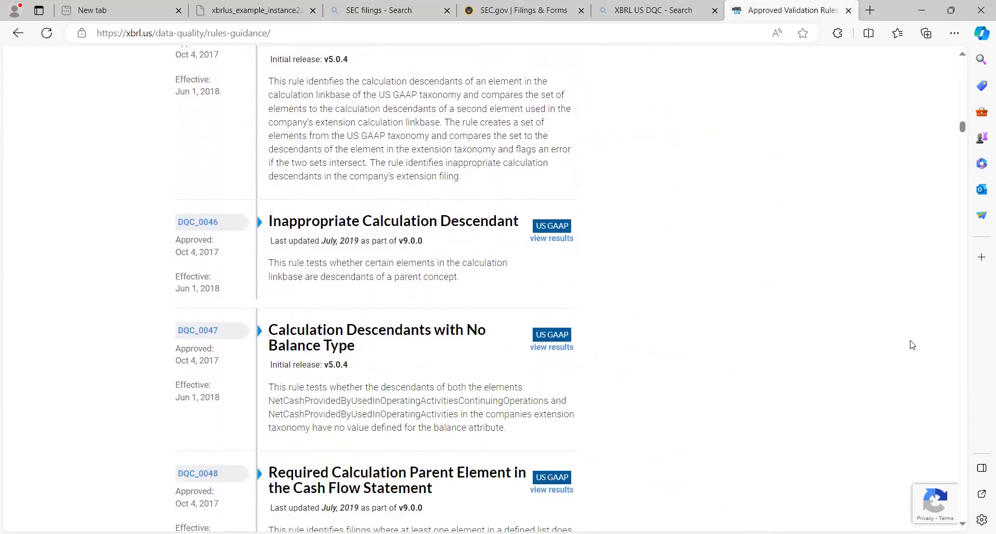
{"action": "scroll", "coordinate": [912, 345], "scroll_direction": "down", "scroll_amount": 7}
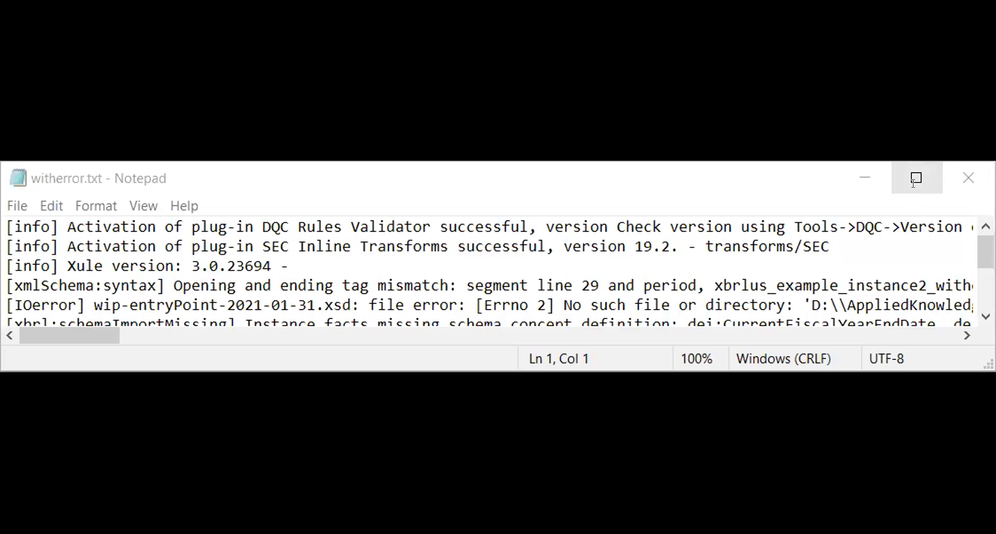
Maximize the Notepad window holding the witherror.txt validation log
{"action": "left_click", "coordinate": [916, 178]}
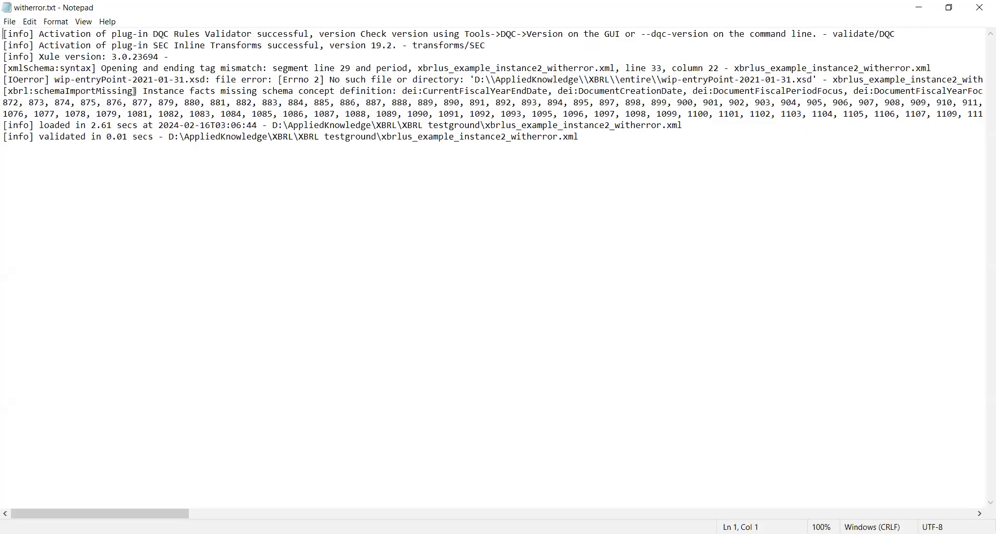